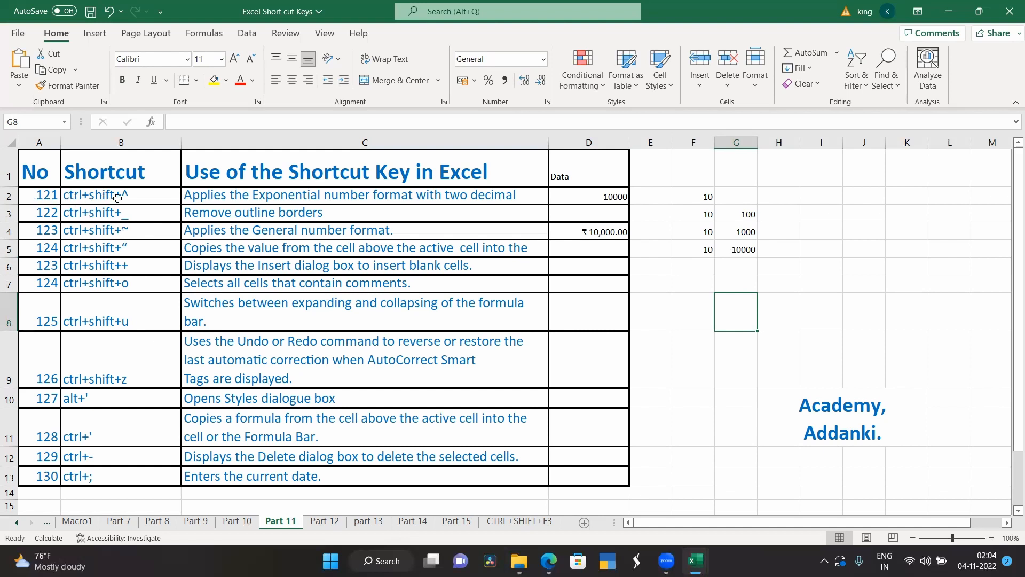
# Step: Apply the exponential number format with two decimals to the value in D2
pyautogui.click(94, 201)
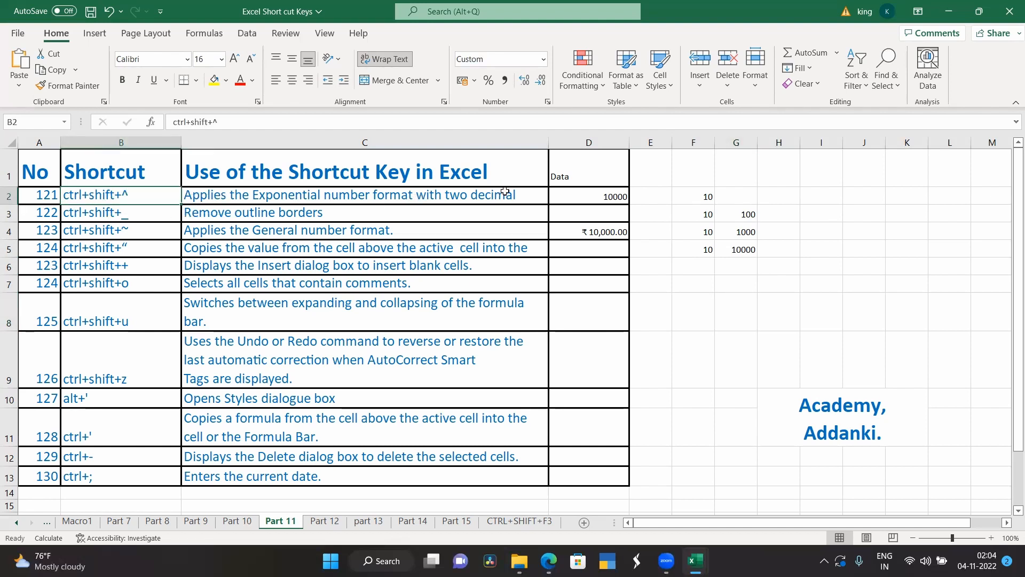
pyautogui.doubleClick(530, 193)
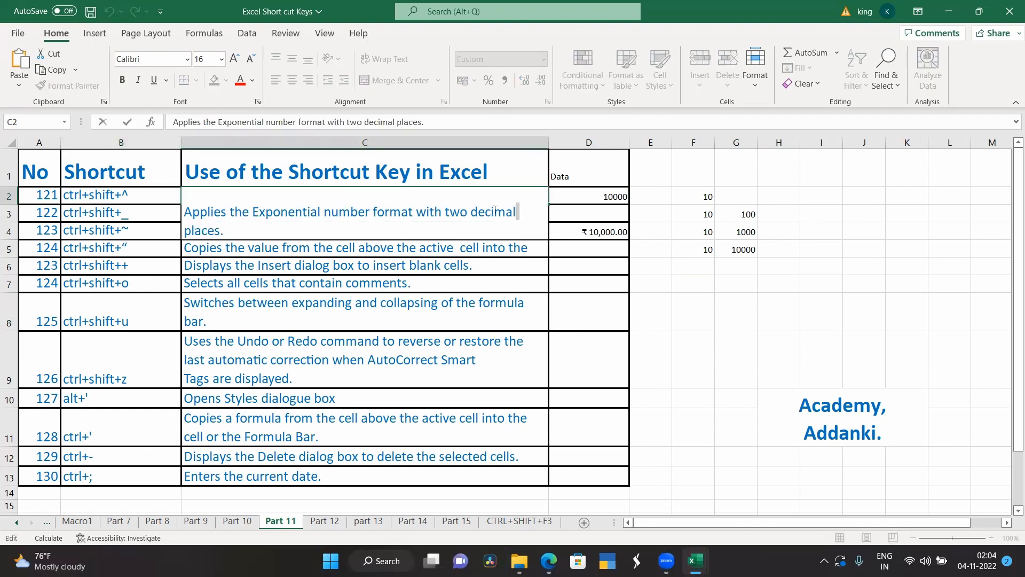
pyautogui.click(640, 280)
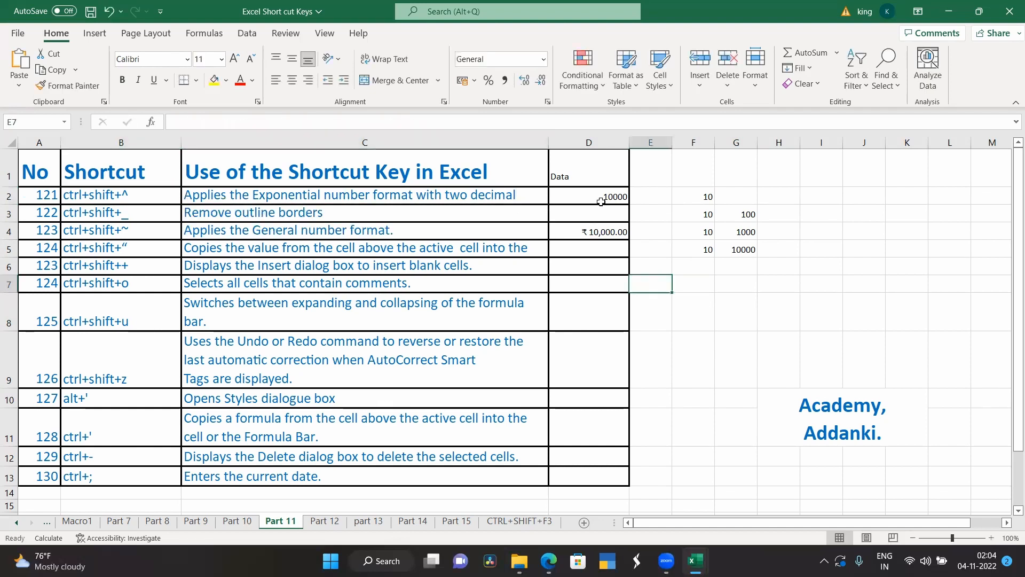
pyautogui.click(601, 197)
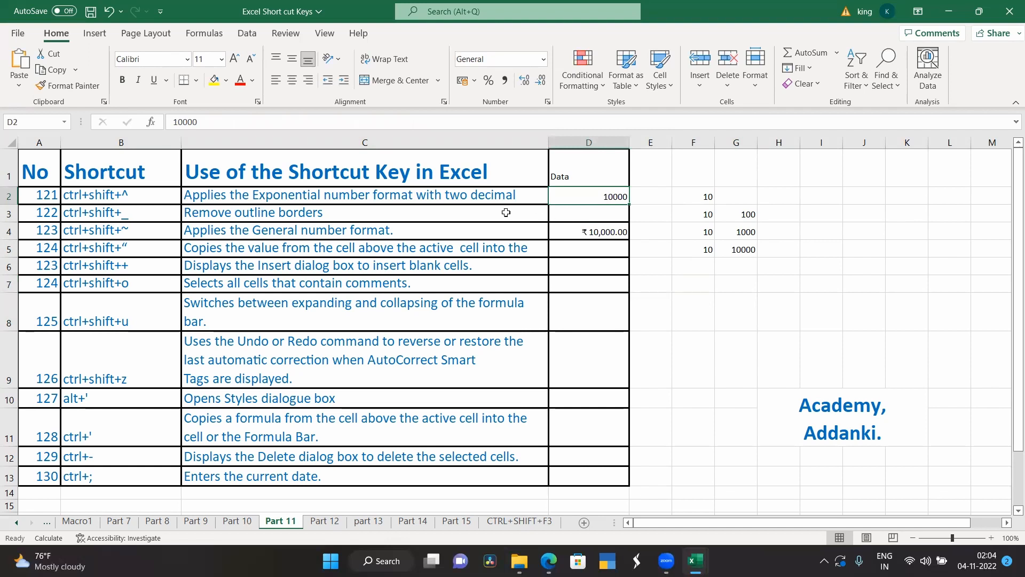
pyautogui.click(129, 201)
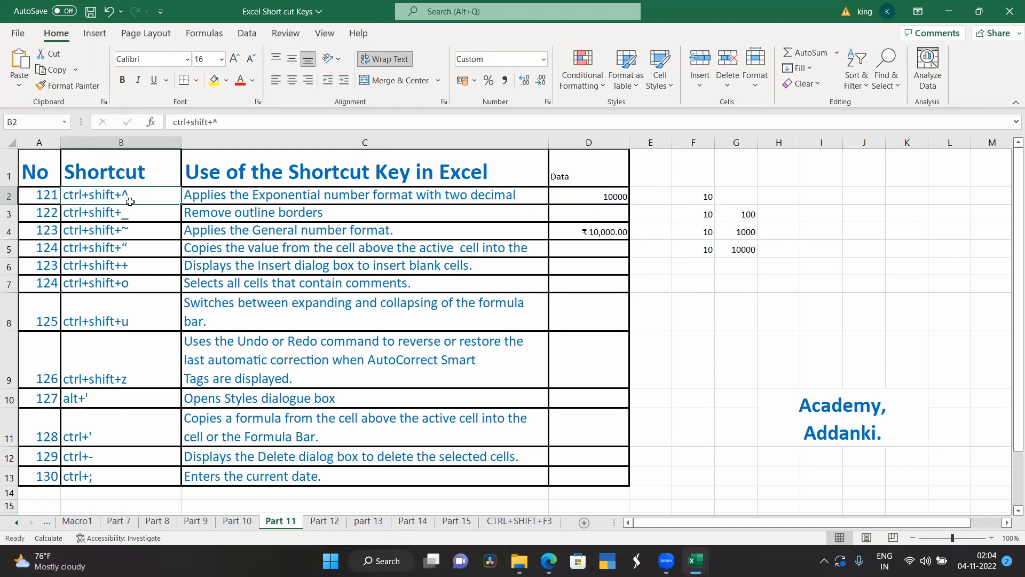
pyautogui.hotkey('ctrl', 'shift', '6')
pyautogui.click(618, 194)
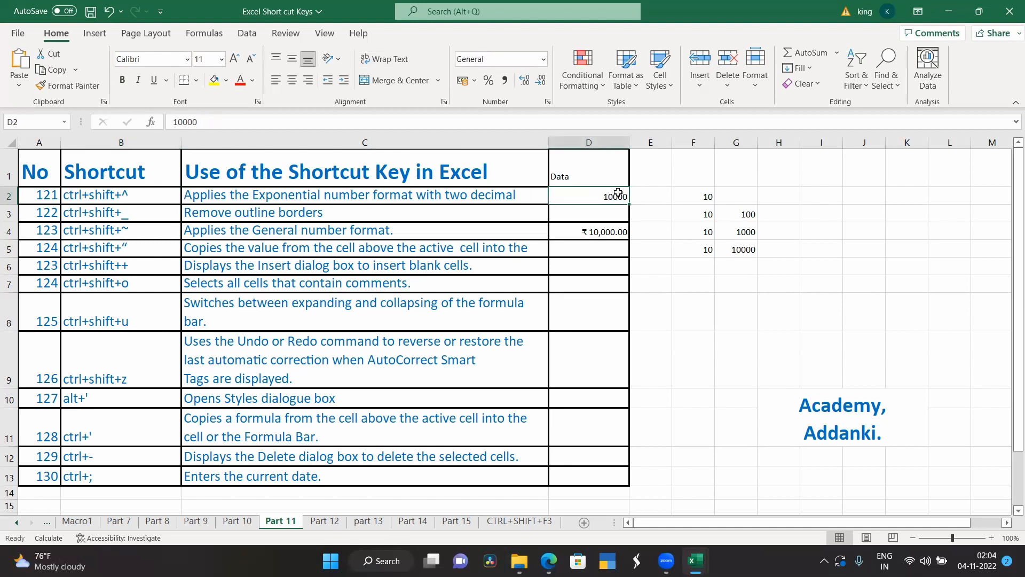
pyautogui.hotkey('ctrl', 'shift', '6')
pyautogui.click(609, 216)
pyautogui.click(604, 200)
pyautogui.click(733, 316)
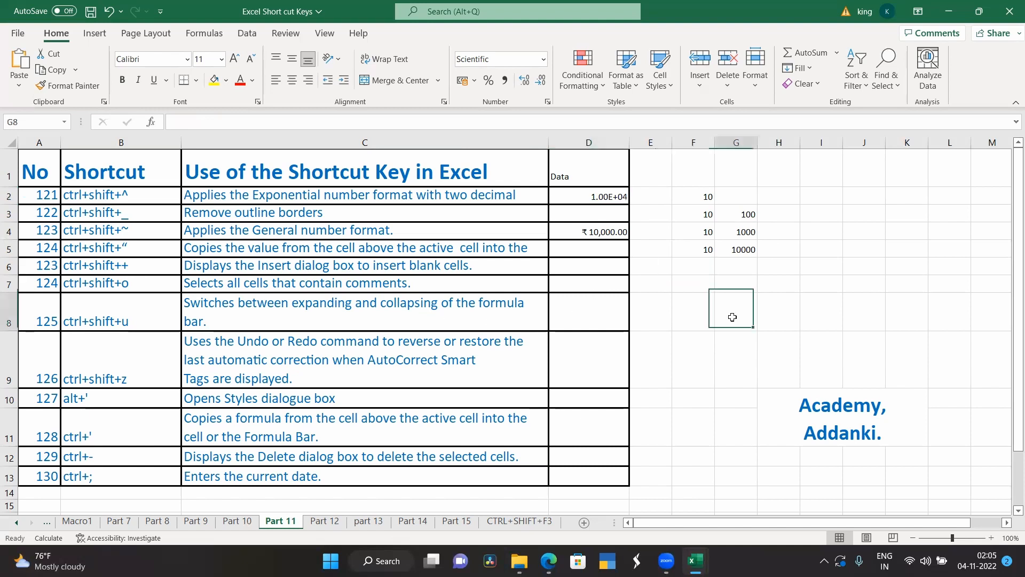
# Step: Remove the outline borders from cell D3
pyautogui.click(577, 213)
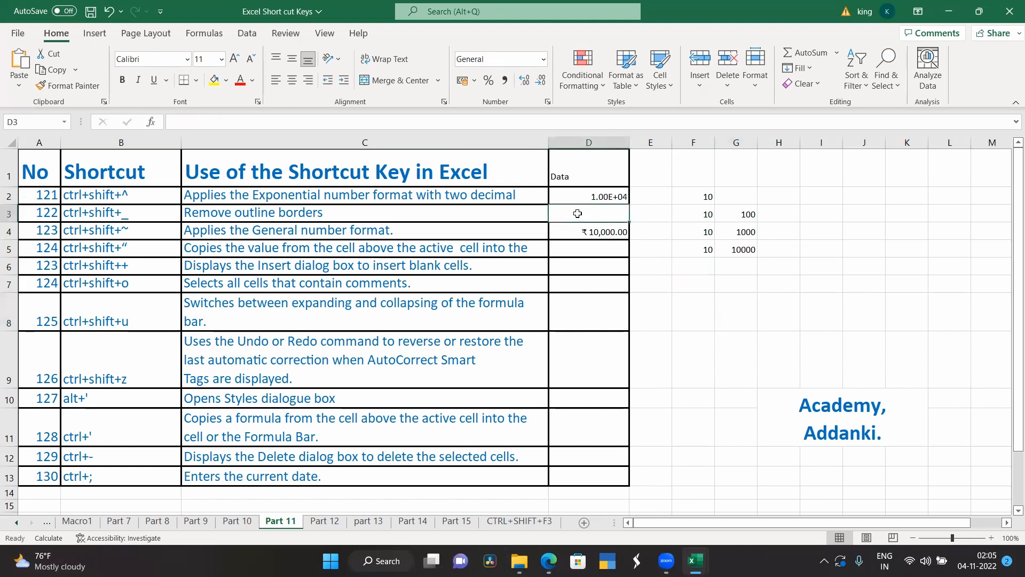
pyautogui.click(711, 284)
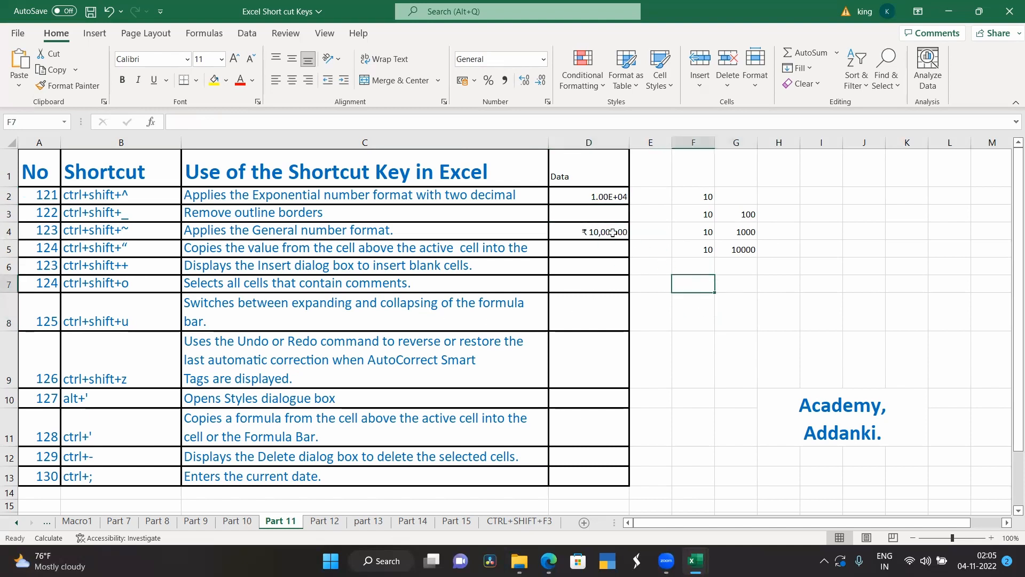
pyautogui.click(587, 211)
pyautogui.hotkey('ctrl', 'shift', '_')
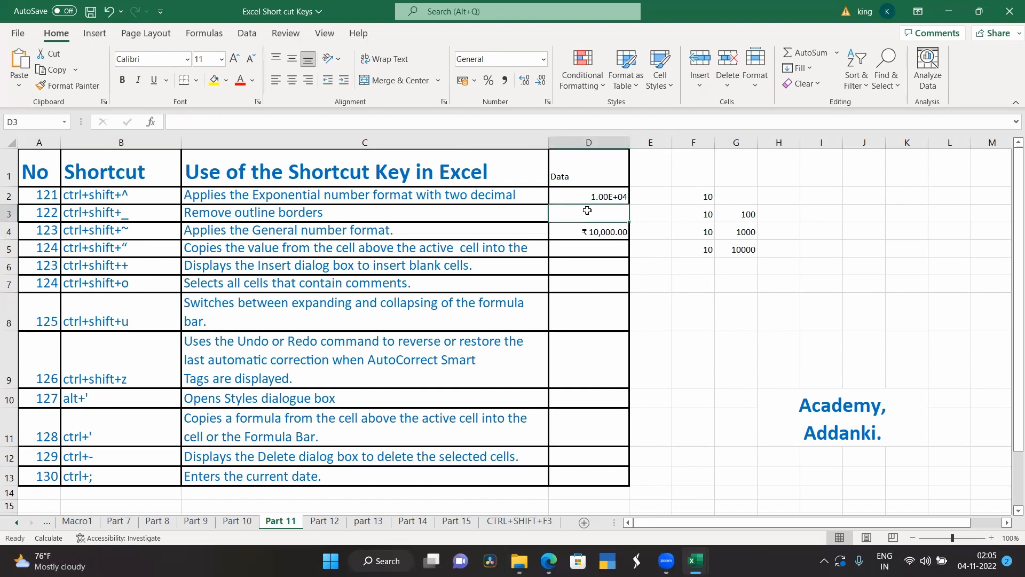
pyautogui.click(669, 260)
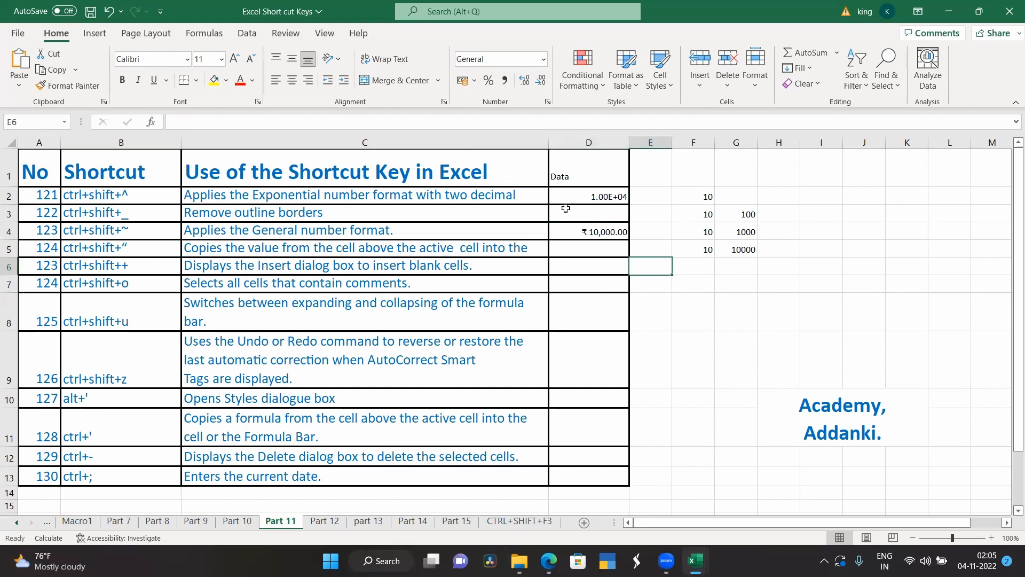
pyautogui.click(591, 213)
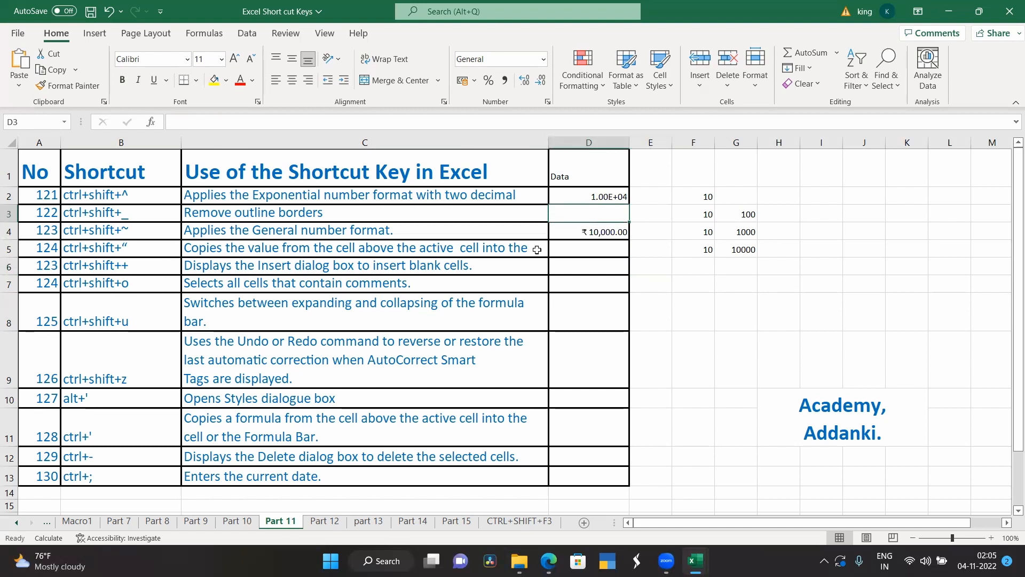
pyautogui.click(706, 354)
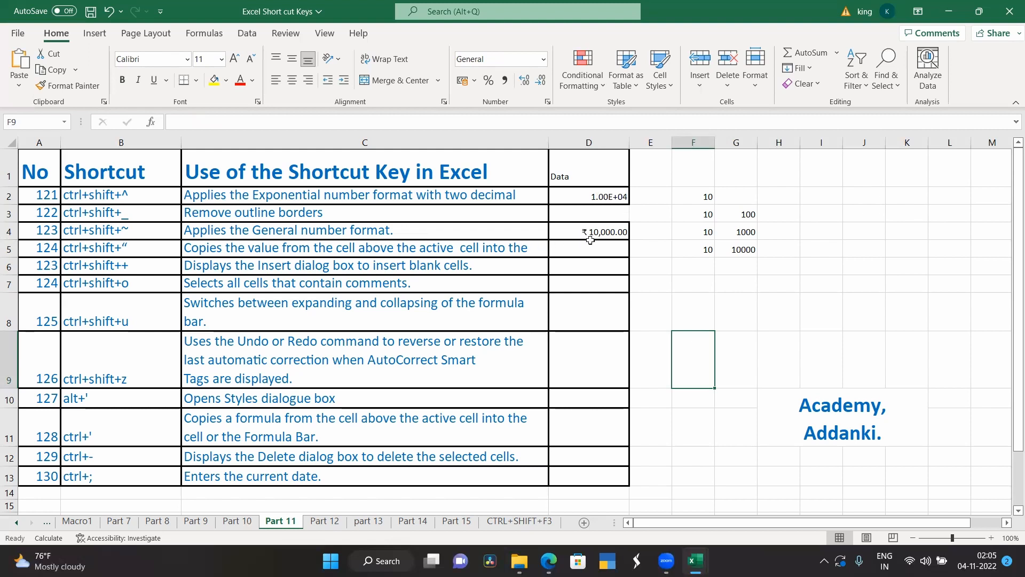
# Step: Apply the General number format to D4 and copy its value into D5 below
pyautogui.click(587, 295)
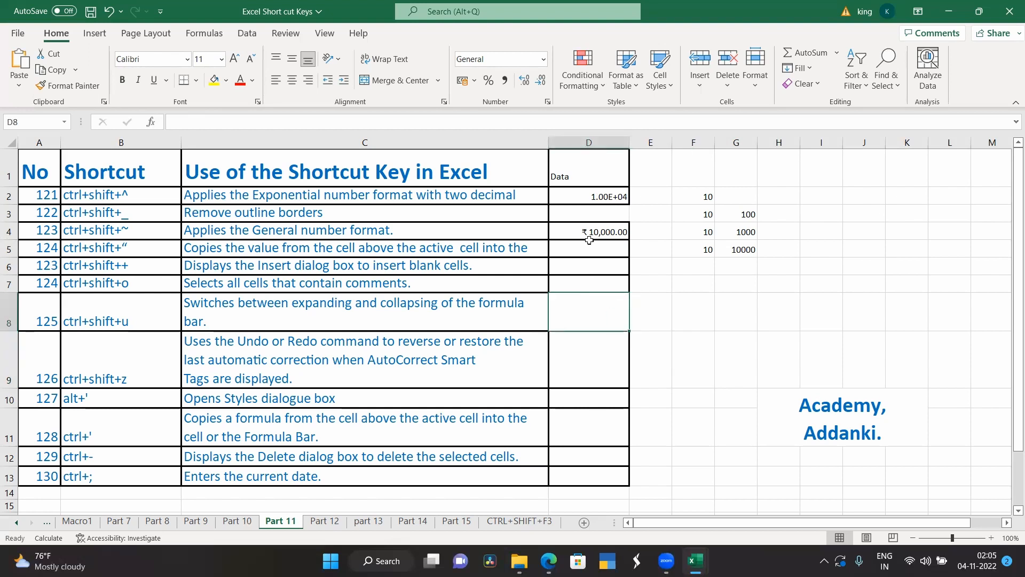
pyautogui.click(595, 232)
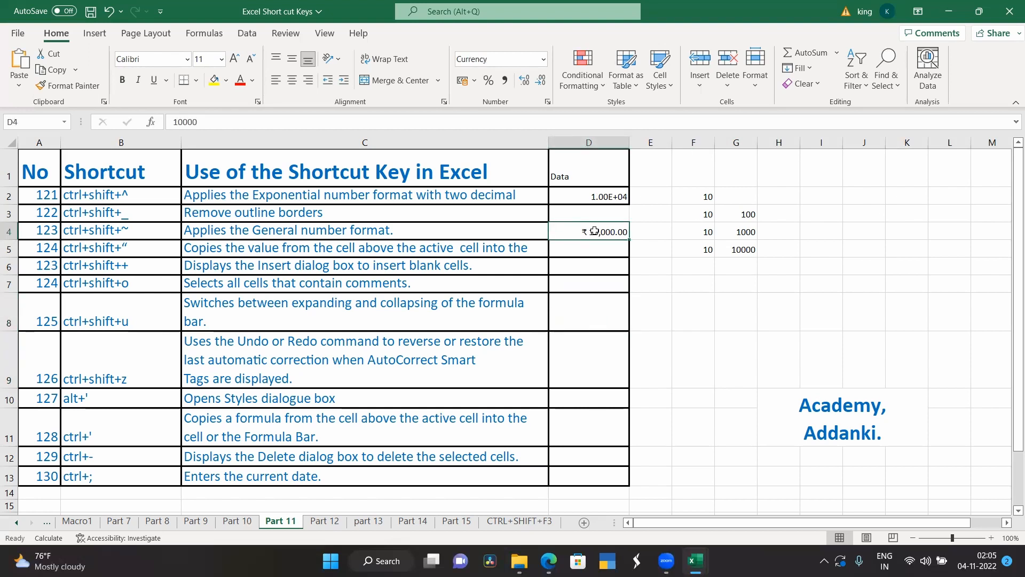
pyautogui.hotkey('ctrl', 'shift', '`')
pyautogui.click(605, 252)
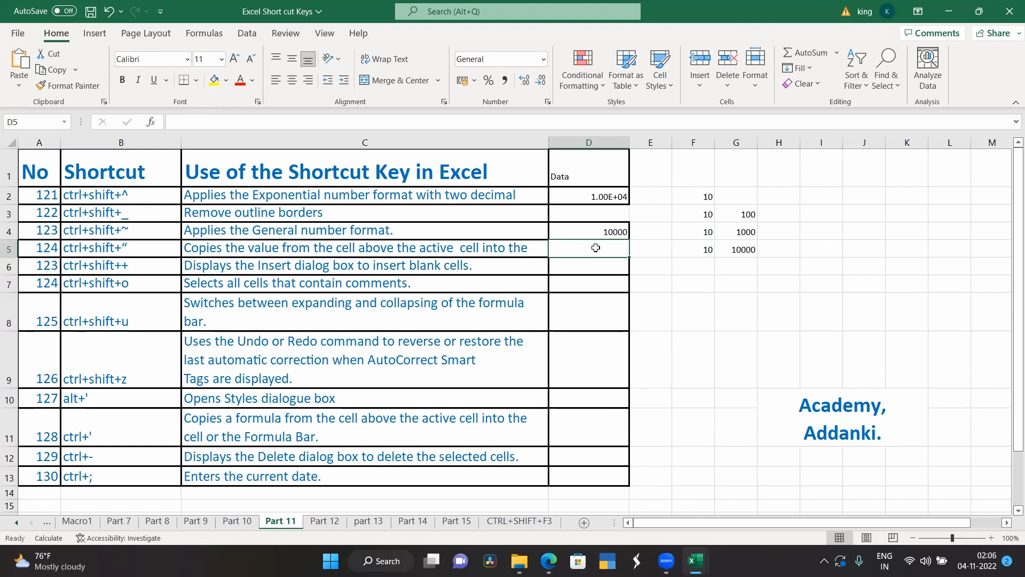
pyautogui.hotkey('ctrl', 'shift', "'")
# Step: Open the Insert cells dialog for D6, close it without inserting anything, and check the shortcut text in B6
pyautogui.click(601, 320)
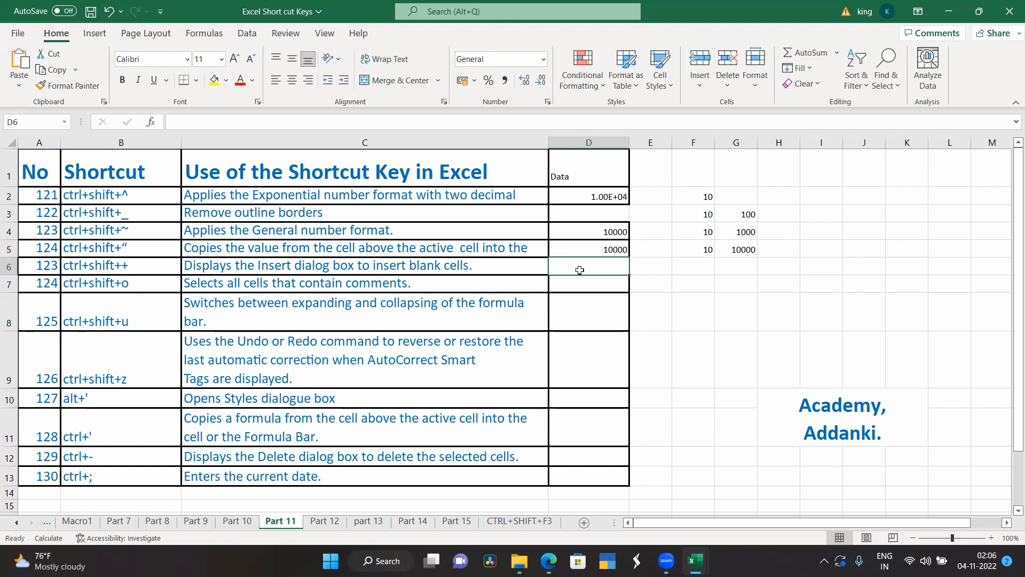
pyautogui.hotkey('ctrl', 'shift', '+')
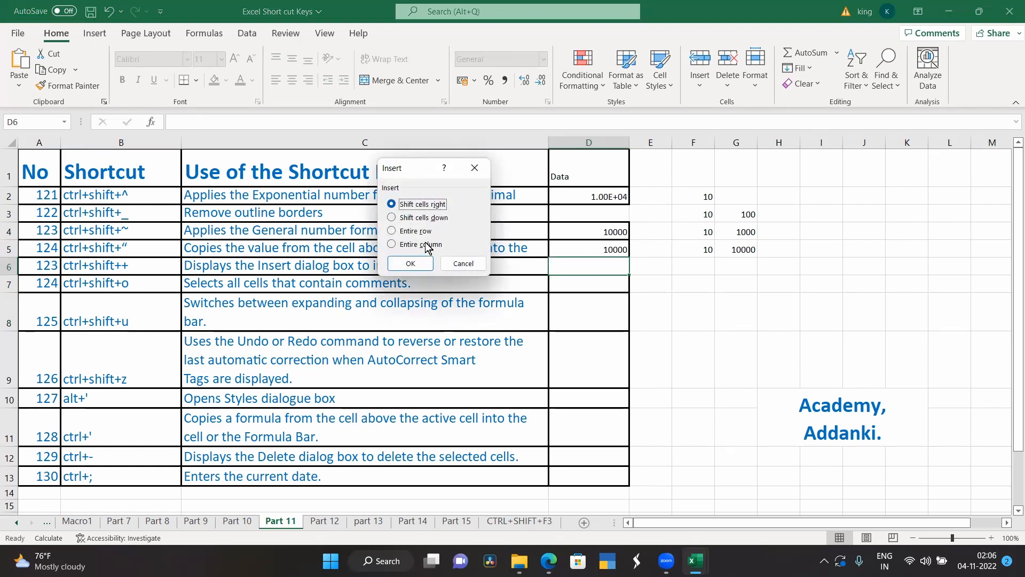
pyautogui.click(475, 168)
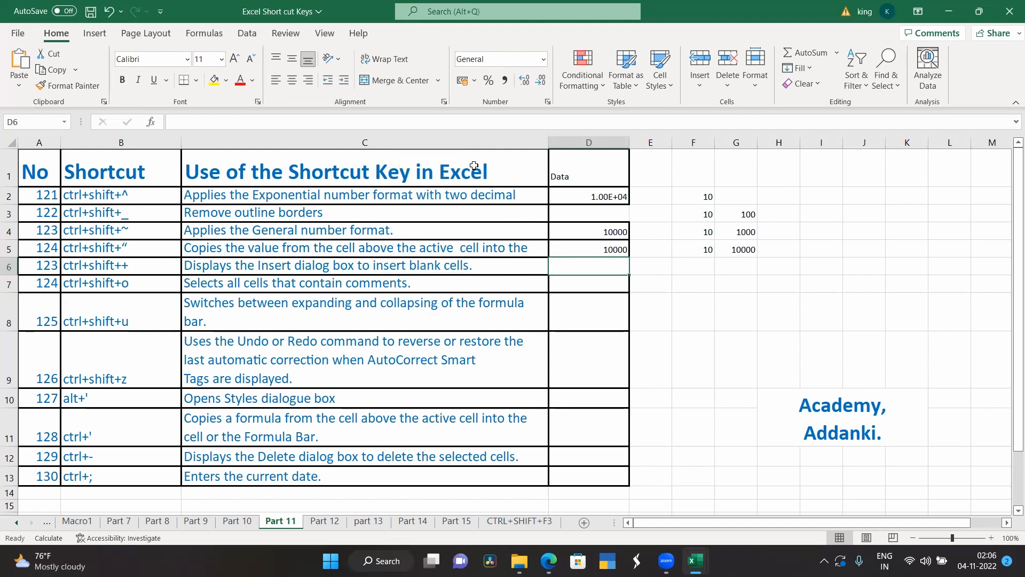
pyautogui.doubleClick(118, 272)
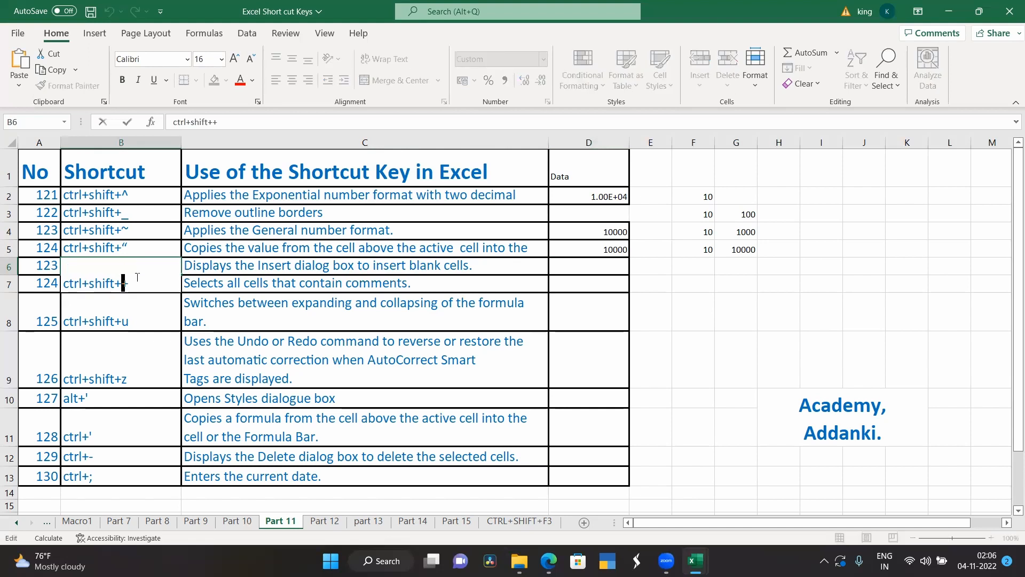
pyautogui.moveTo(653, 323); pyautogui.dragTo(654, 337)
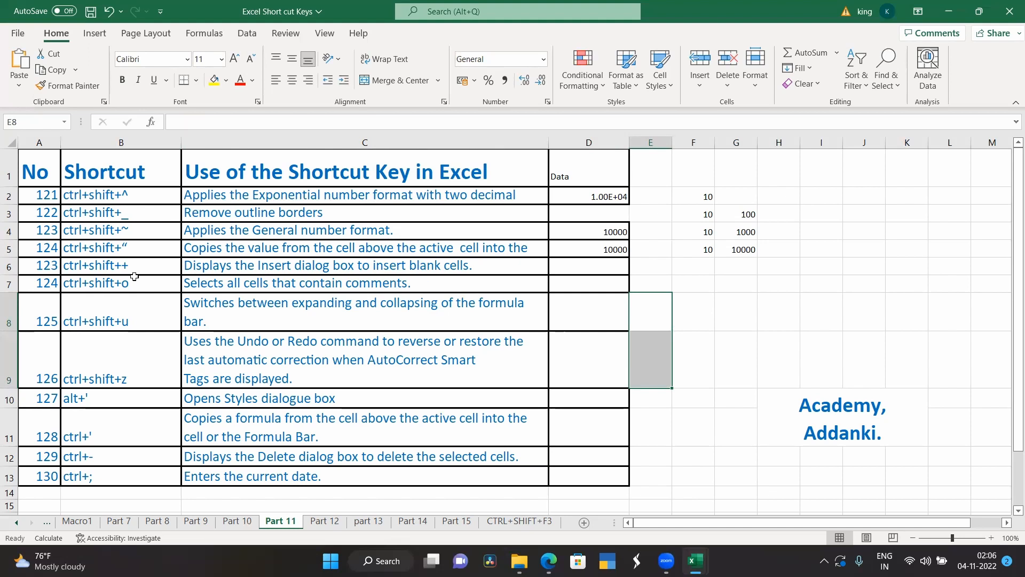
# Step: Try to select all cells on the sheet that contain comments
pyautogui.click(736, 299)
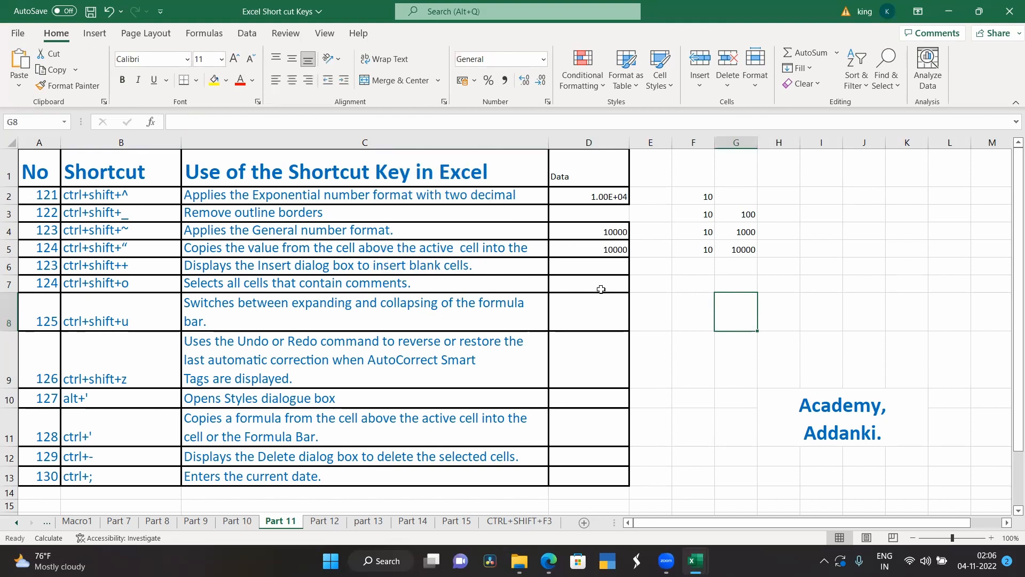
pyautogui.hotkey('ctrl', 'shift', 'o')
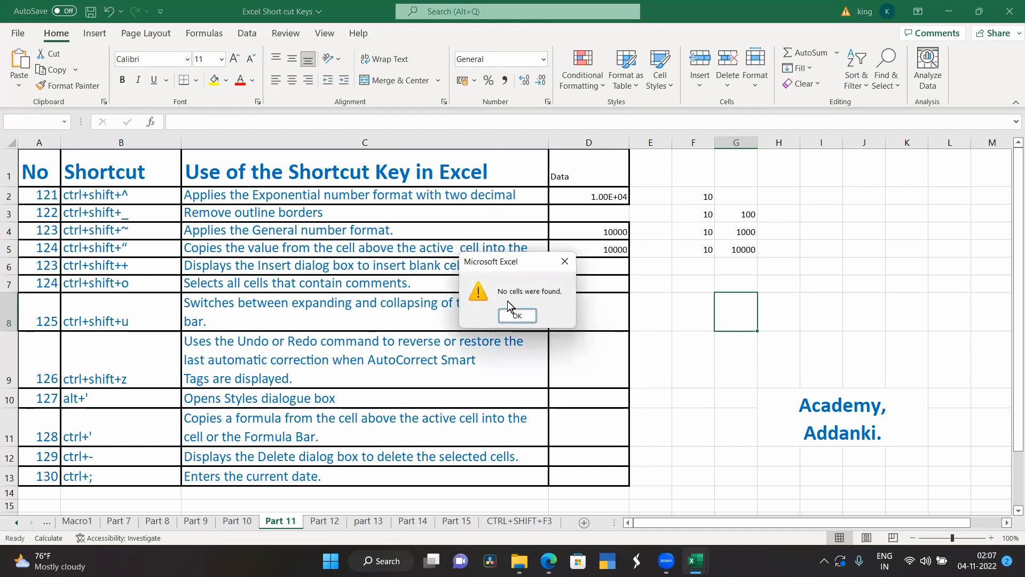
pyautogui.click(565, 261)
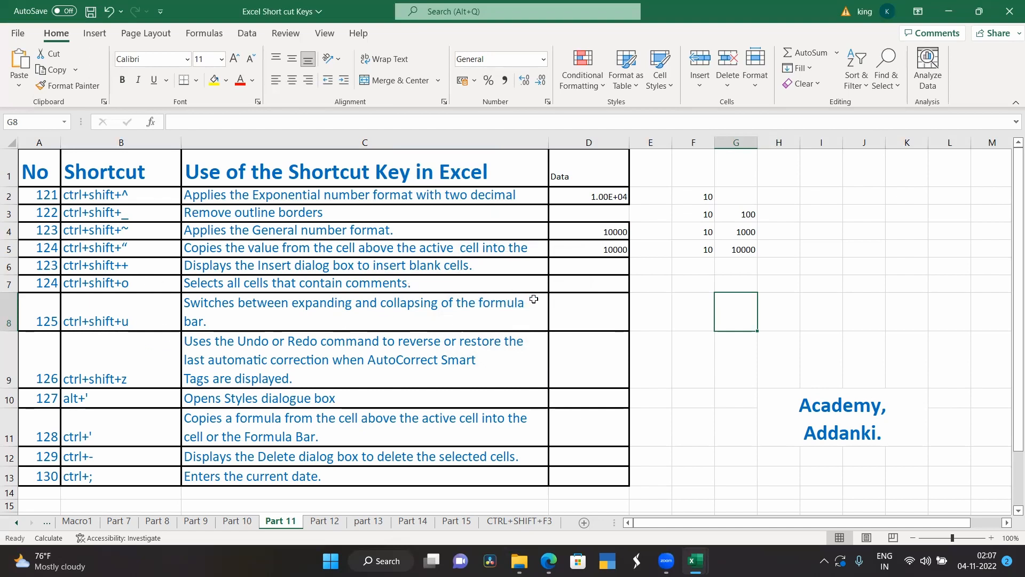
# Step: Highlight the covered shortcut rows B2:D7 with yellow fill
pyautogui.click(116, 195)
pyautogui.moveTo(123, 213); pyautogui.dragTo(568, 272)
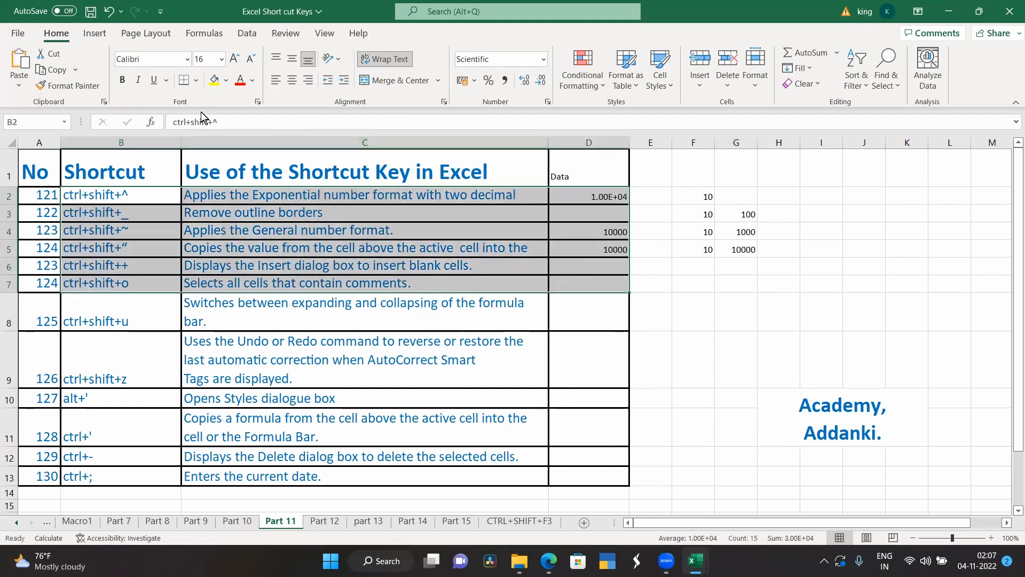
pyautogui.click(219, 85)
# Step: Switch the formula bar between expanded and collapsed several times, ending with it collapsed
pyautogui.click(130, 326)
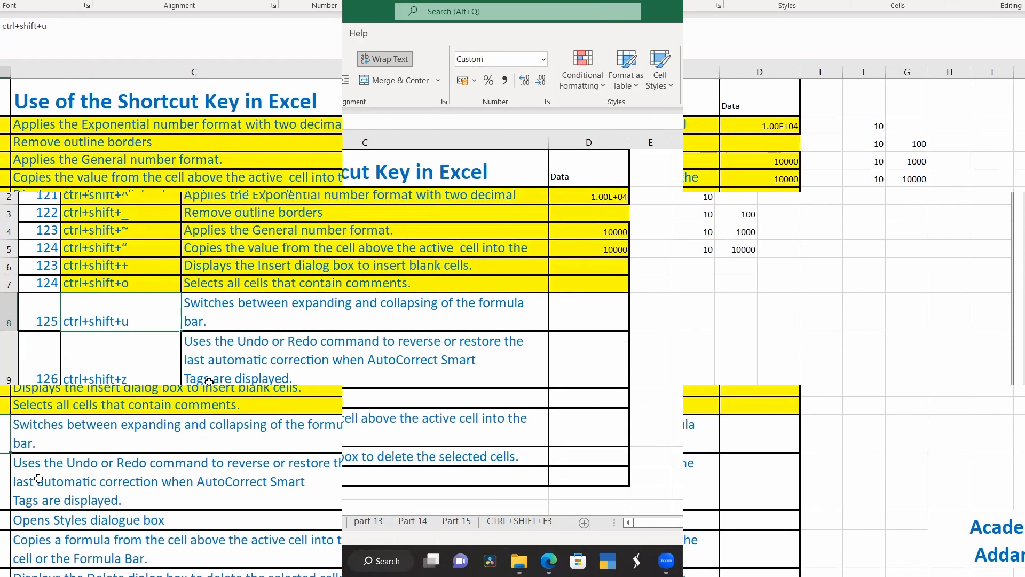
pyautogui.hotkey('ctrl', 'shift', 'u')
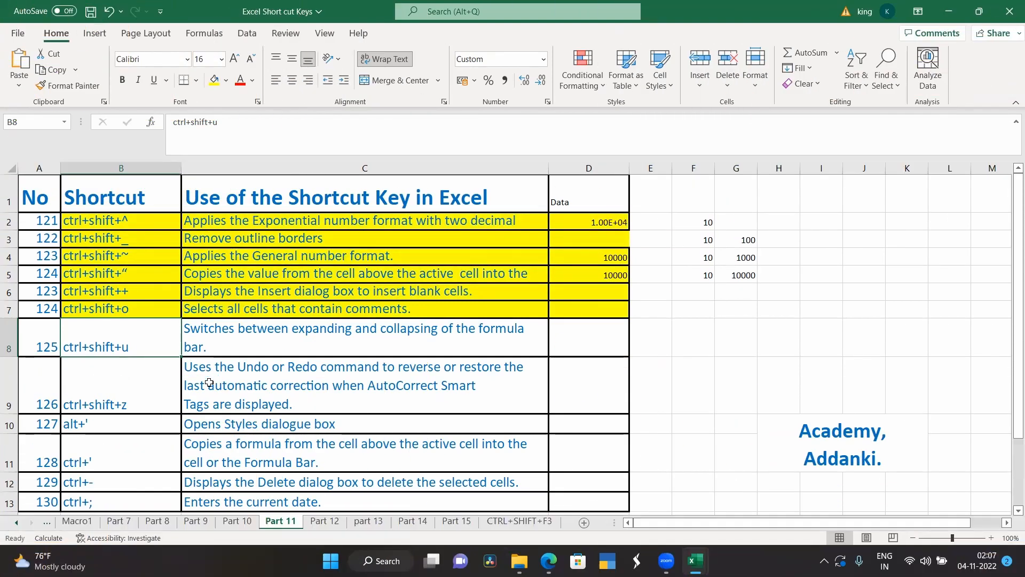
pyautogui.hotkey('ctrl', 'shift', 'u')
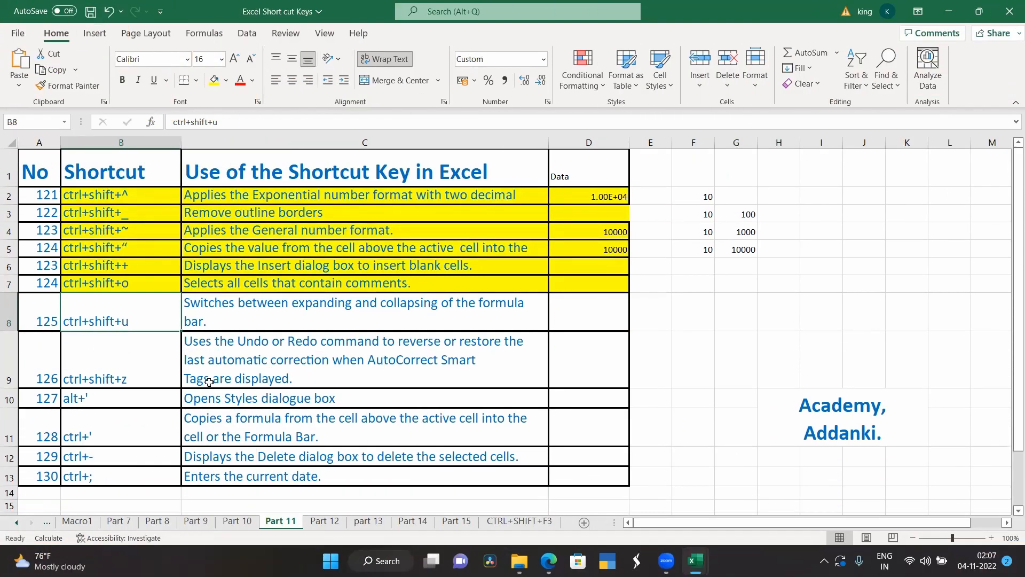
pyautogui.hotkey('ctrl', 'shift', 'u')
pyautogui.hotkey('ctrl', 'shift', 'u')
pyautogui.hotkey('ctrl', 'shift', 'u')
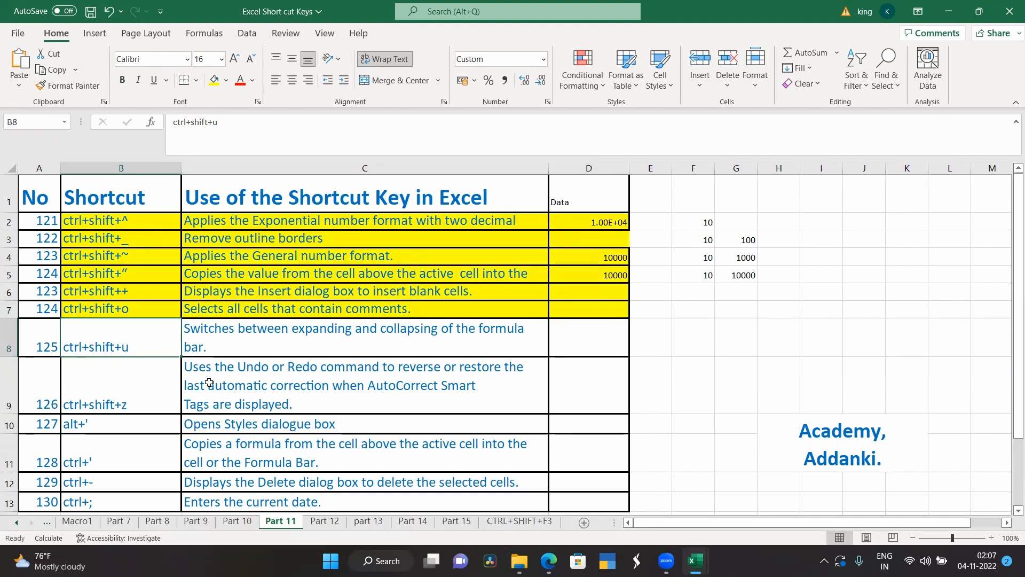
pyautogui.hotkey('ctrl', 'shift', 'u')
pyautogui.hotkey('ctrl', 'shift', 'u')
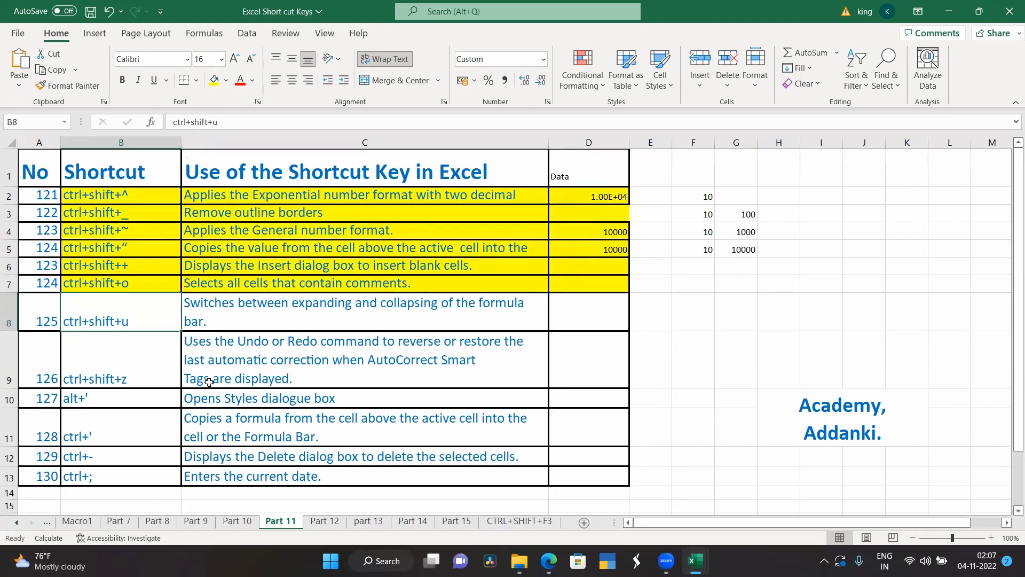
# Step: Highlight the shortcut entries 125 and 126 in B8:C8 and B9:C9 with yellow fill
pyautogui.moveTo(137, 308); pyautogui.dragTo(225, 310)
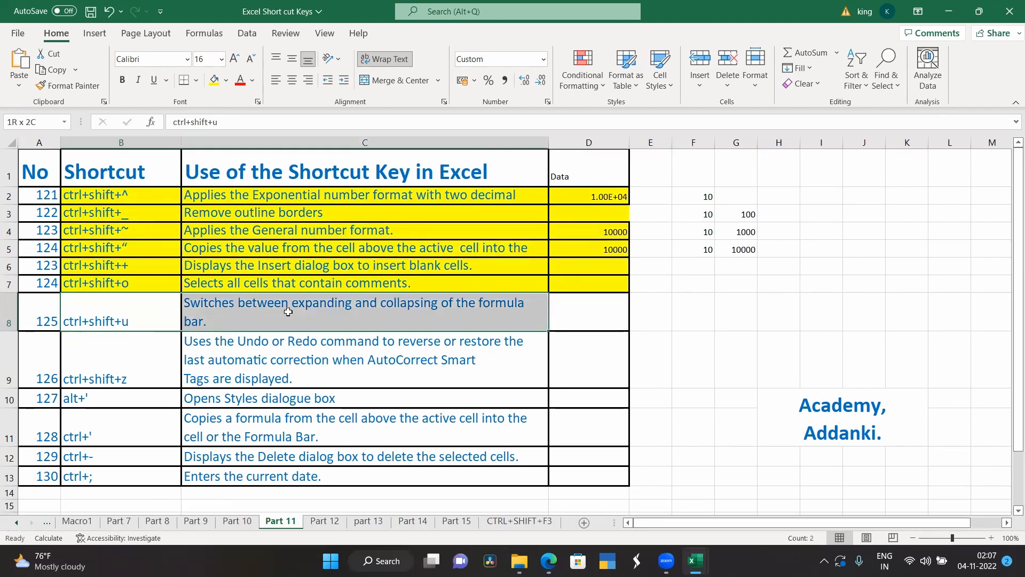
pyautogui.click(214, 80)
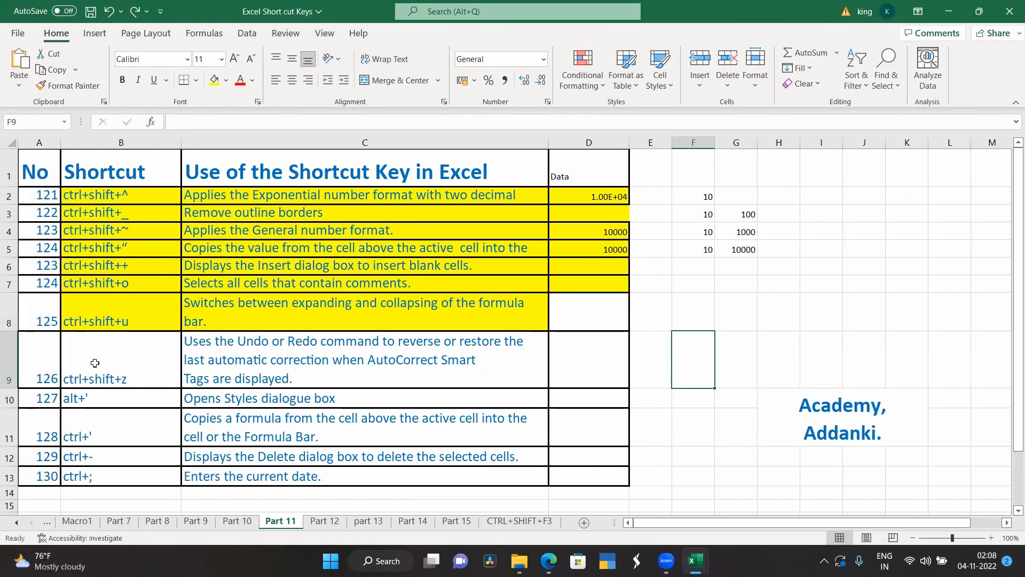
pyautogui.click(96, 364)
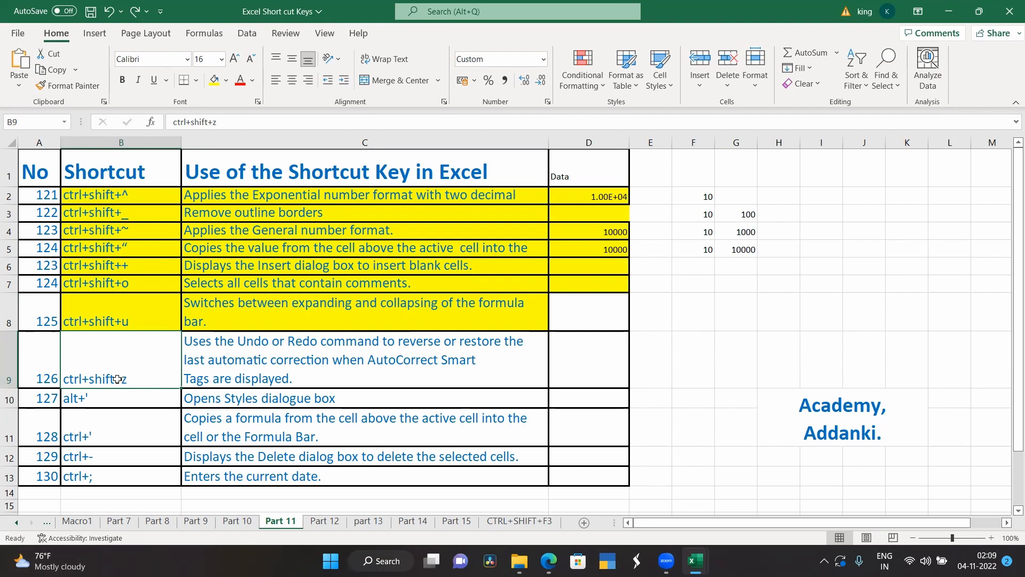
pyautogui.keyDown('shift'); pyautogui.click(204, 359); pyautogui.keyUp('shift')
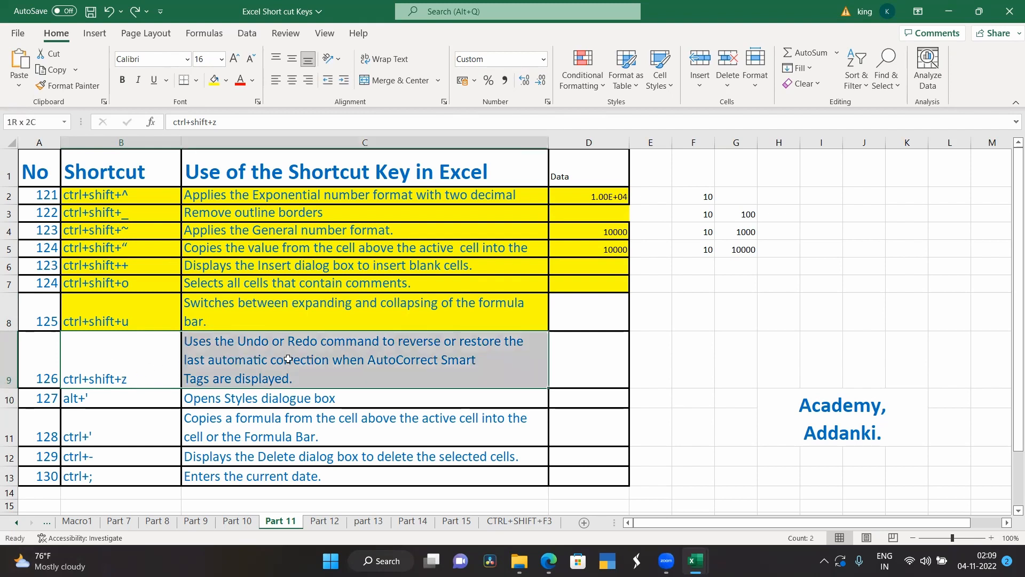
pyautogui.click(214, 80)
pyautogui.click(289, 440)
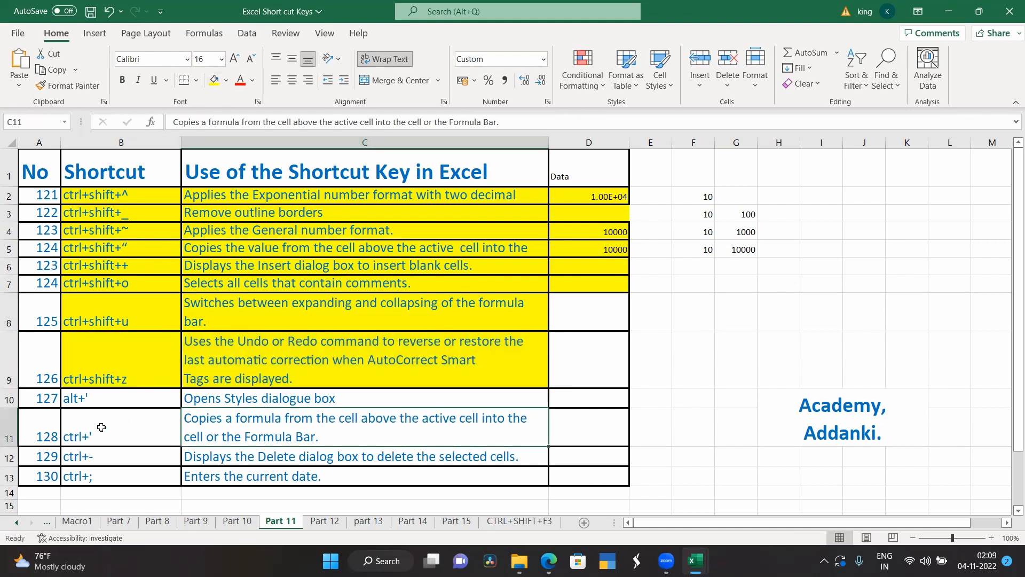
# Step: Open the Style dialog for the current cell to show shortcut 127, and close it without changes
pyautogui.scroll(-1, 98, 425)
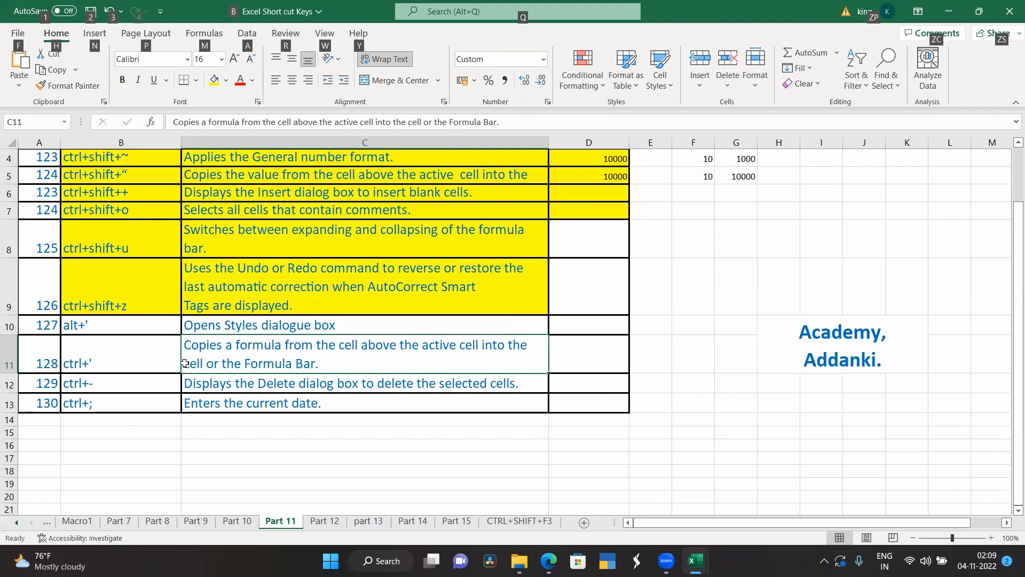
pyautogui.press("alt+'")
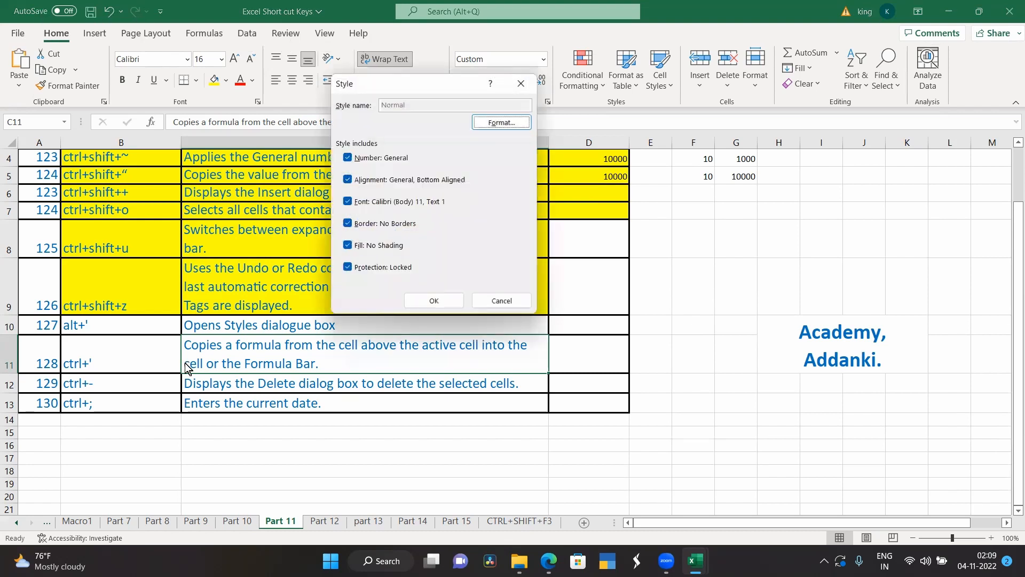
pyautogui.click(520, 83)
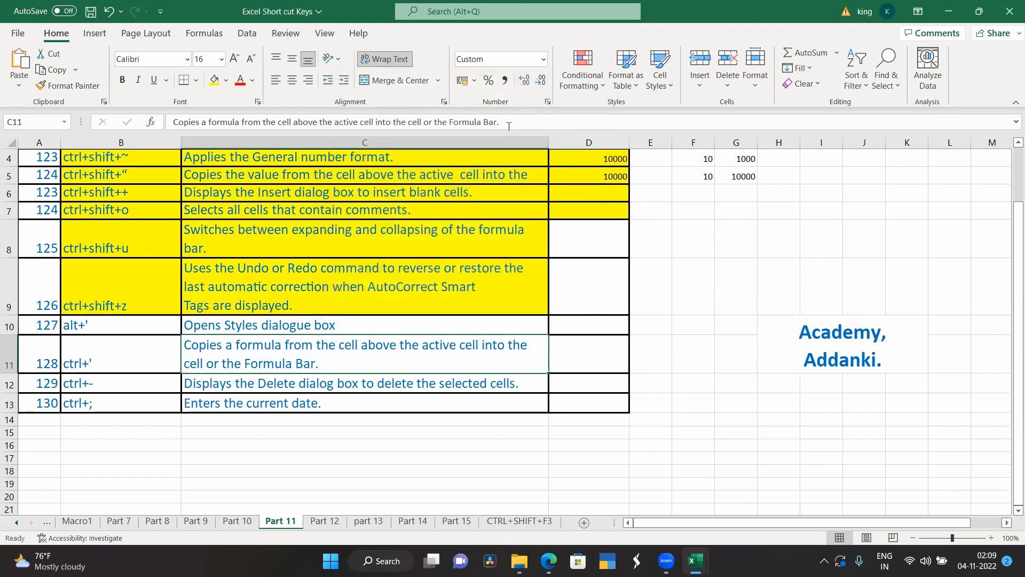
# Step: Highlight the shortcut 127 entry in B10:C10 with yellow fill
pyautogui.click(260, 329)
pyautogui.moveTo(130, 325); pyautogui.dragTo(256, 324)
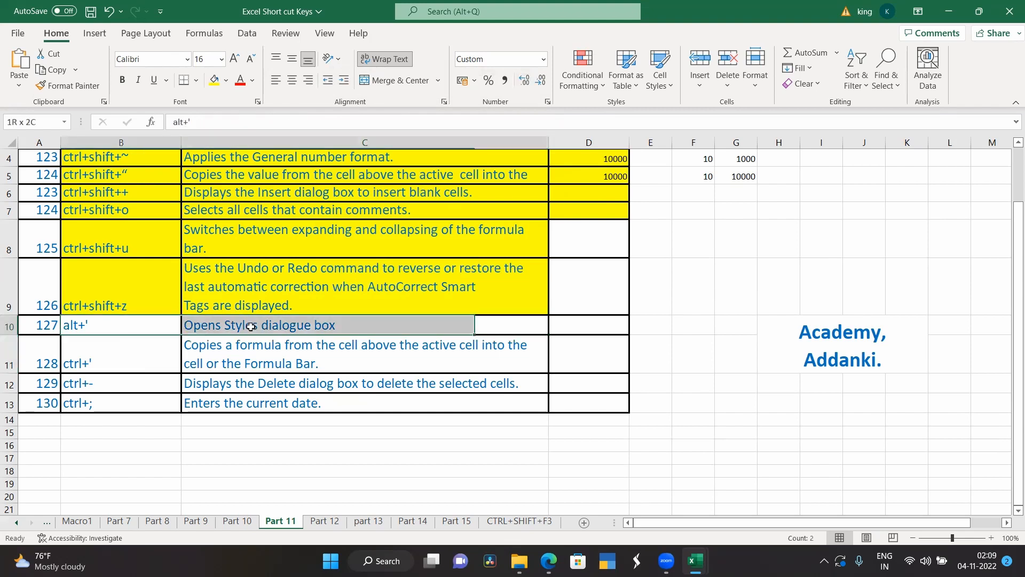
pyautogui.click(216, 81)
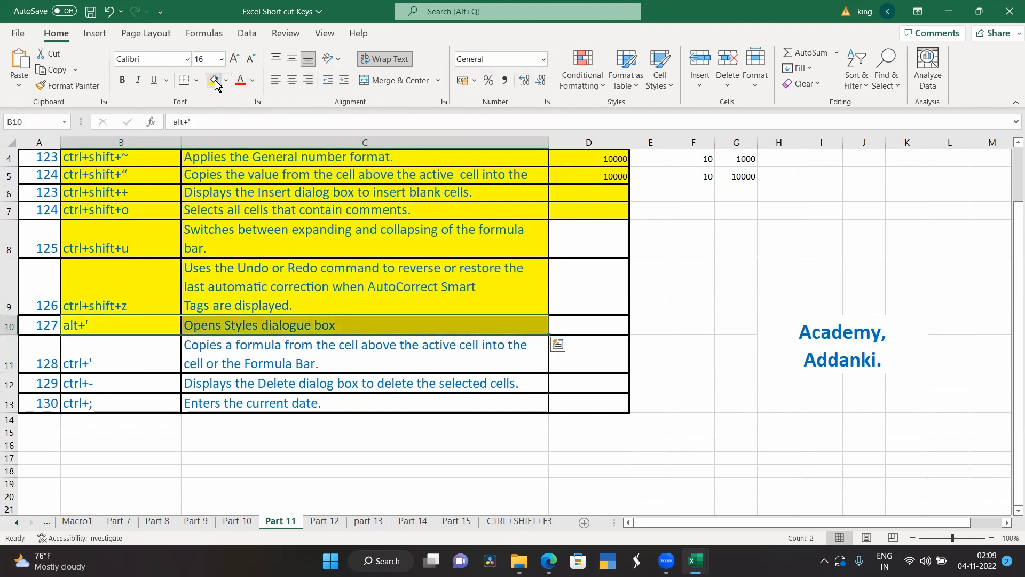
# Step: Show the Style dialog once more for the row 10 entry, close it unchanged and deselect the row
pyautogui.press("alt+'")
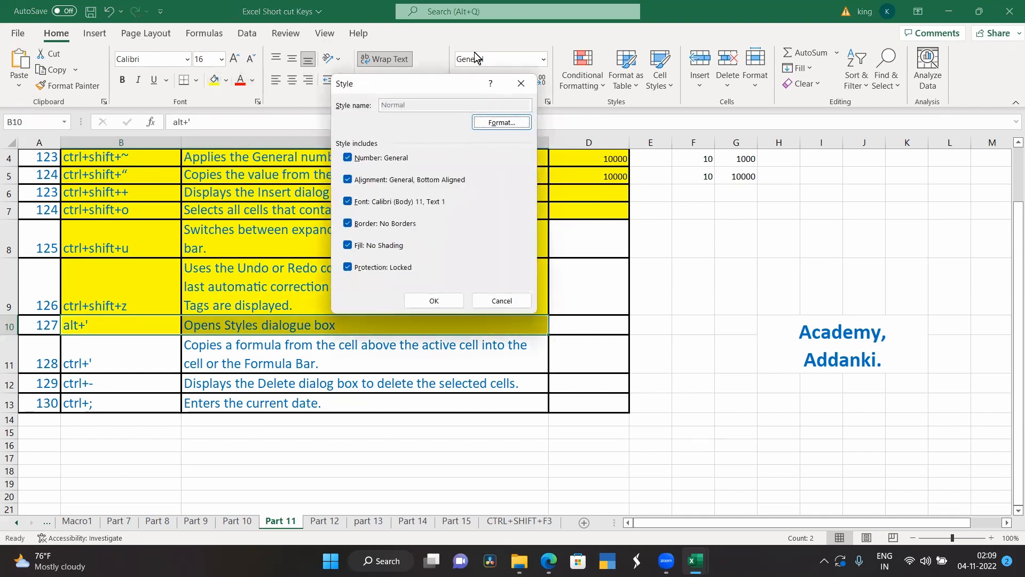
pyautogui.click(516, 78)
pyautogui.click(251, 443)
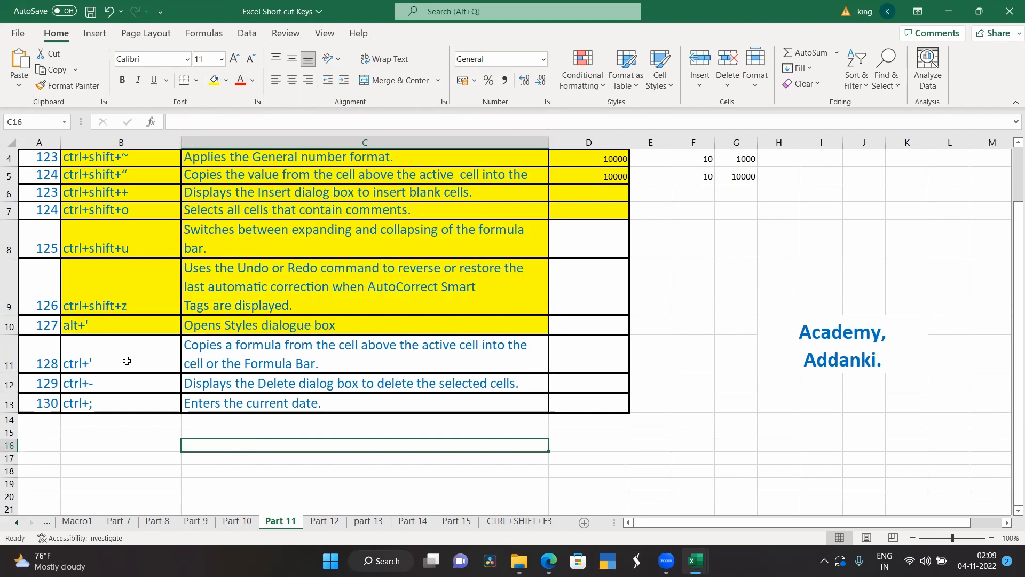
# Step: Highlight the shortcut 128 entry in B11:C11 with yellow fill
pyautogui.moveTo(127, 362); pyautogui.dragTo(226, 362)
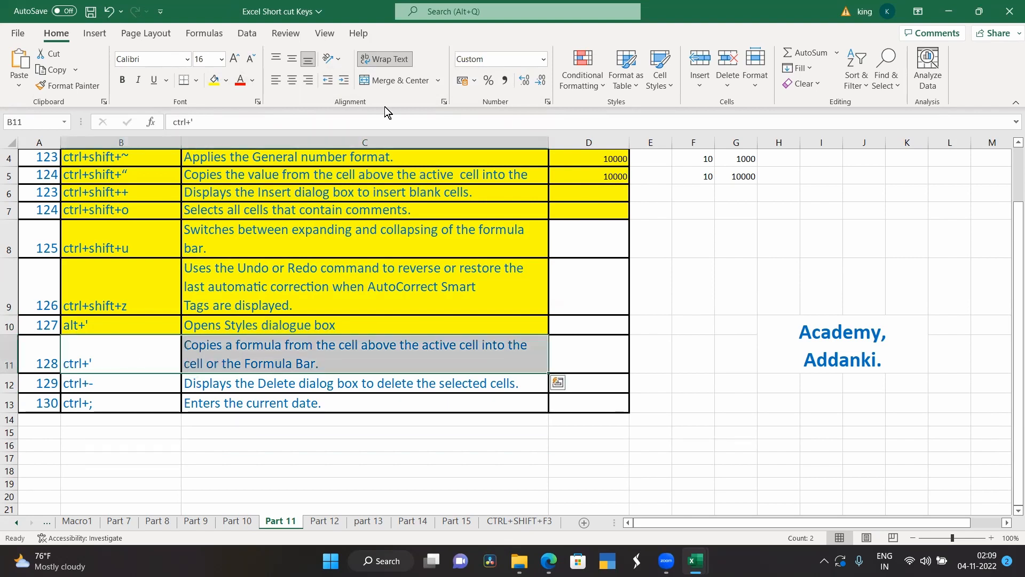
pyautogui.click(214, 80)
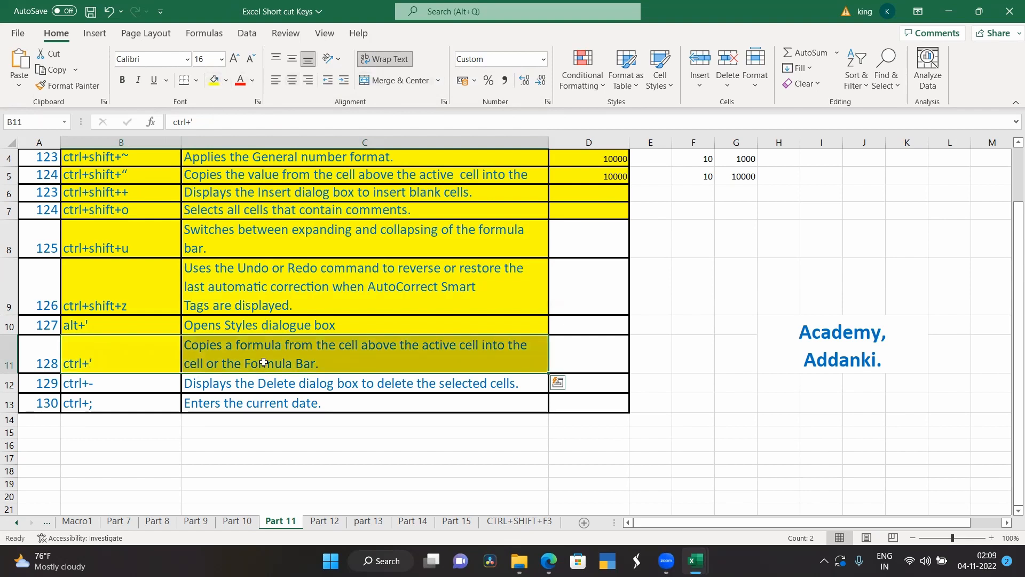
pyautogui.click(288, 453)
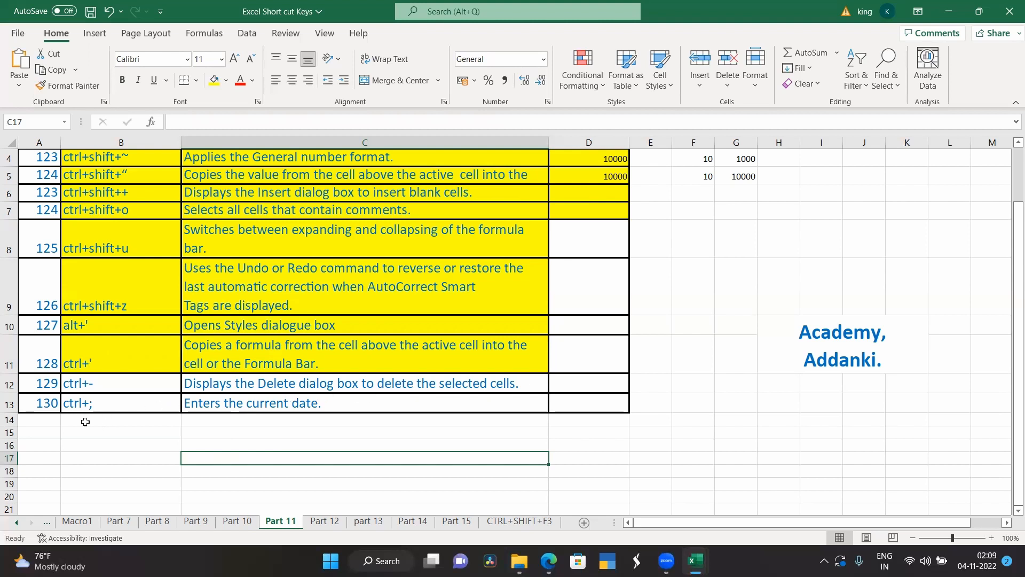
# Step: Open the Delete cells dialog for the empty cell A14 and dismiss it without deleting anything
pyautogui.click(10, 383)
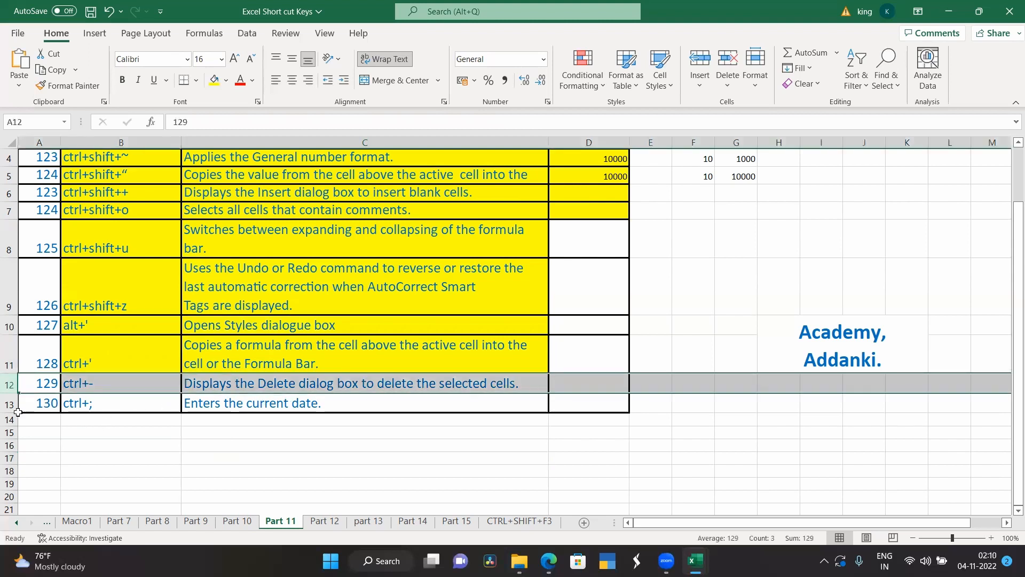
pyautogui.click(82, 444)
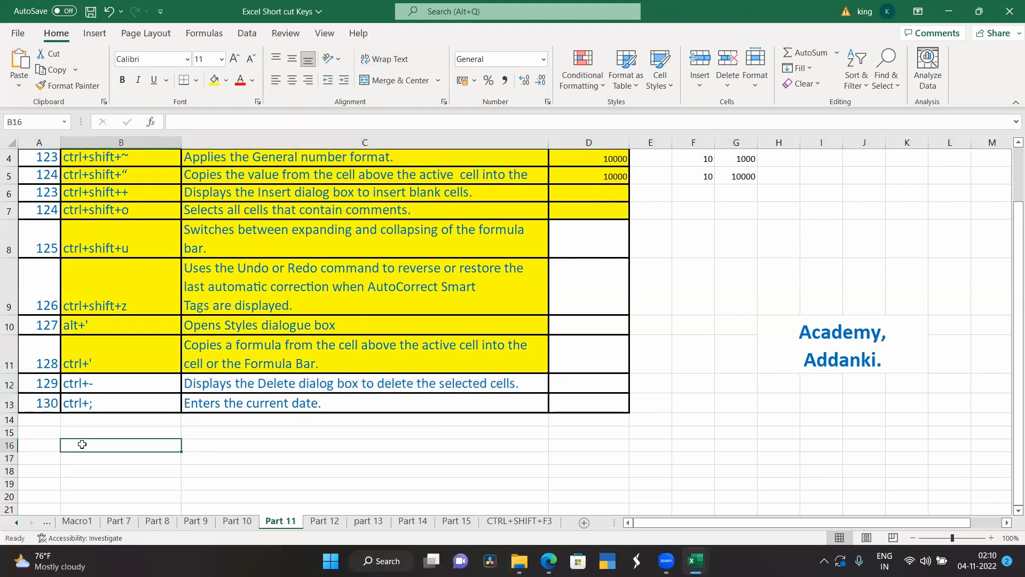
pyautogui.click(31, 422)
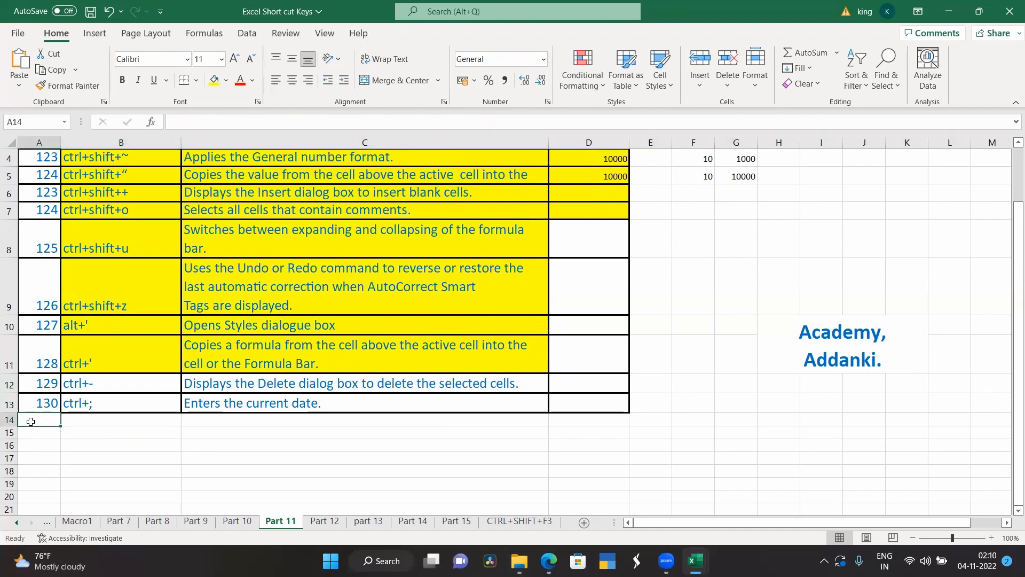
pyautogui.hotkey('ctrl', '-')
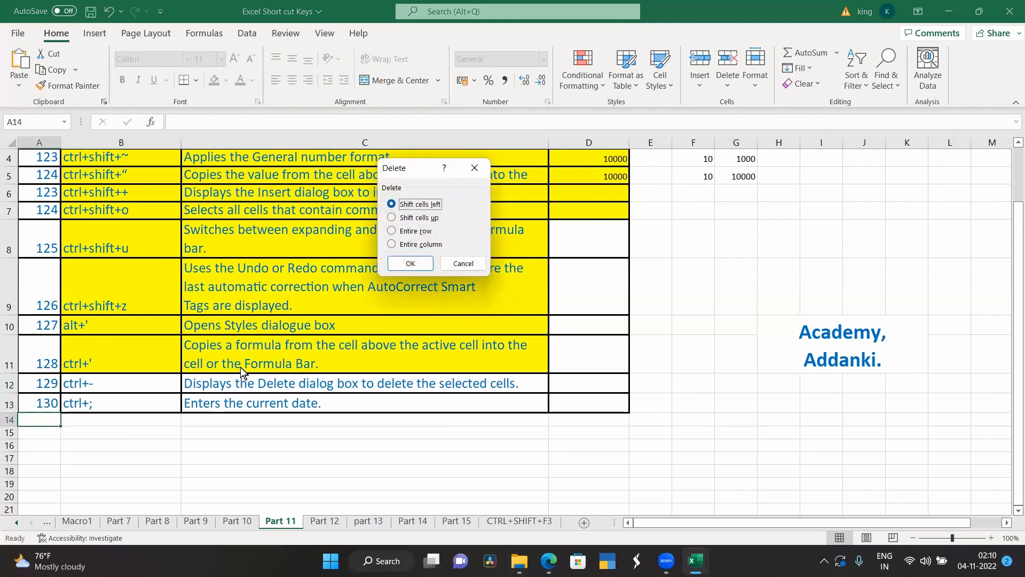
pyautogui.click(472, 169)
# Step: Highlight the shortcut 129 entry in B12:C12 with yellow fill
pyautogui.scroll(1, 265, 461)
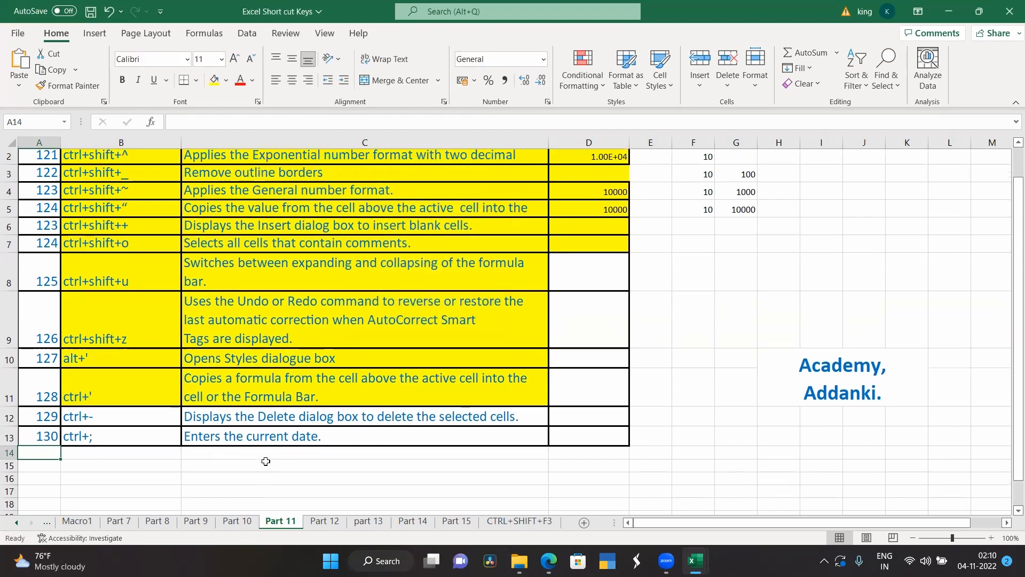
pyautogui.scroll(1, 265, 460)
pyautogui.scroll(-1, 265, 461)
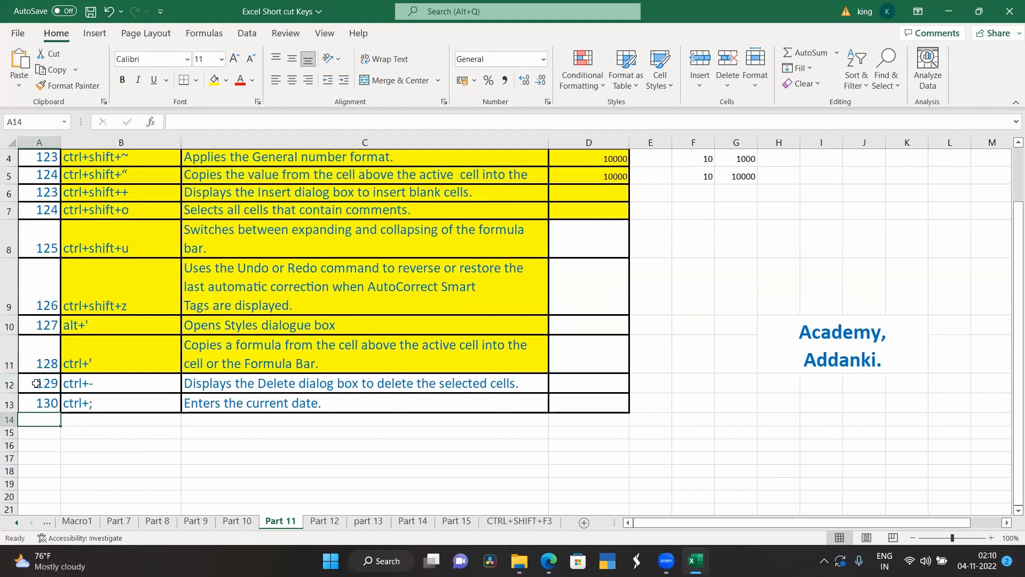
pyautogui.click(121, 382)
pyautogui.moveTo(121, 382); pyautogui.dragTo(299, 383)
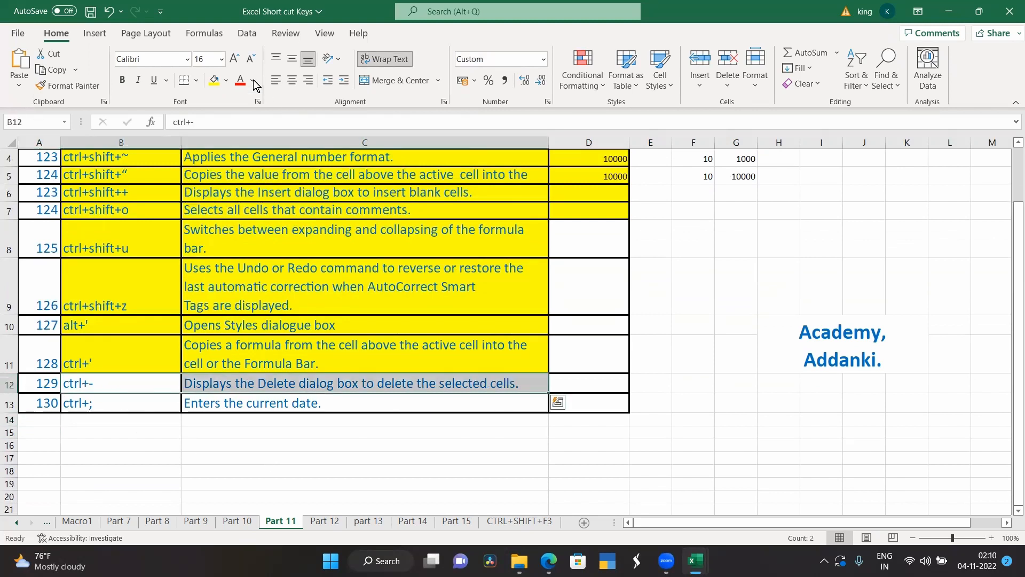
pyautogui.click(214, 80)
pyautogui.click(163, 470)
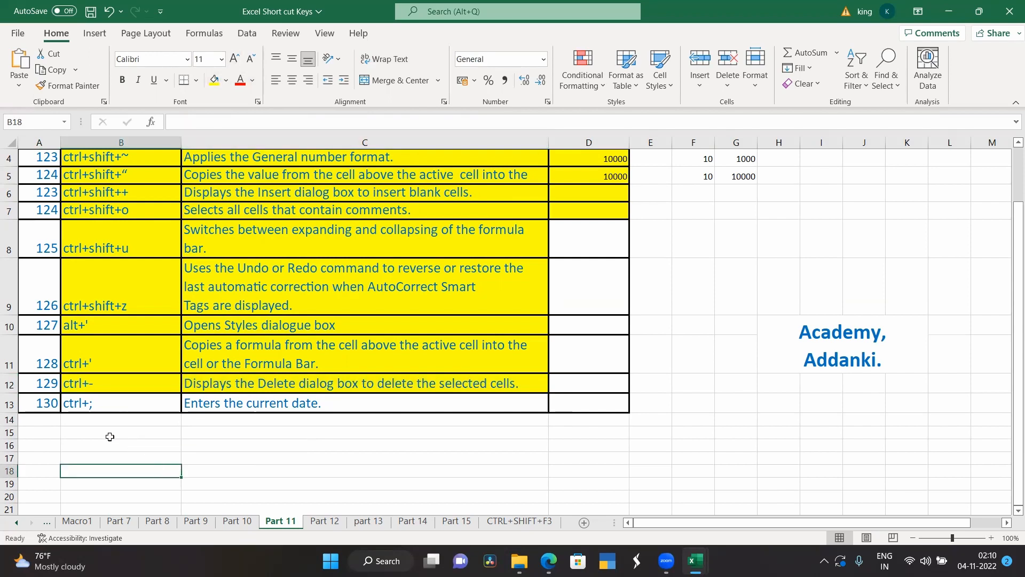
# Step: Insert the current date, 04-11-2022, into cell D13 beside the shortcut 130 entry
pyautogui.click(608, 400)
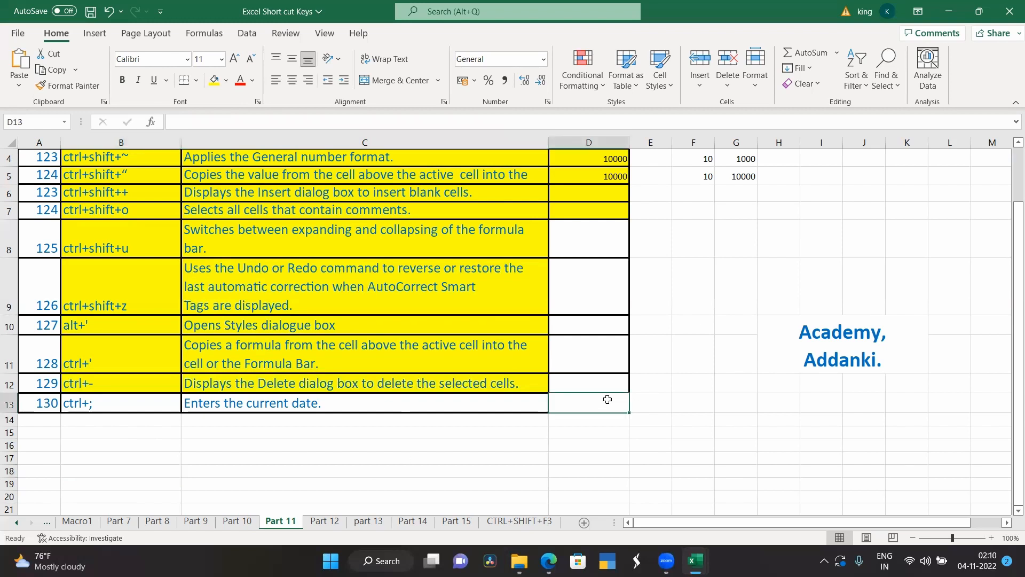
pyautogui.hotkey('ctrl', ';')
pyautogui.click(600, 474)
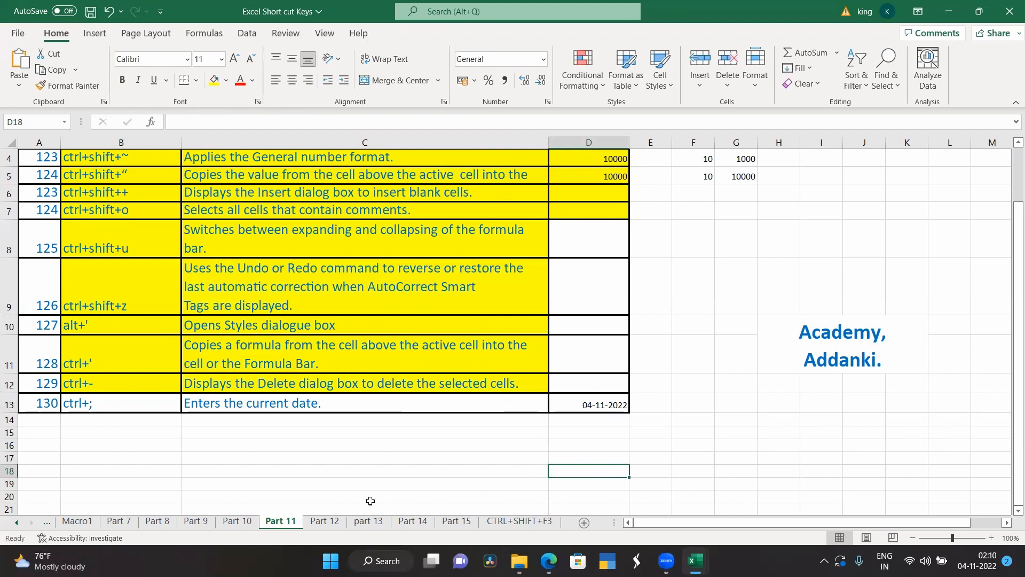
pyautogui.scroll(1, 369, 500)
pyautogui.scroll(1, 370, 500)
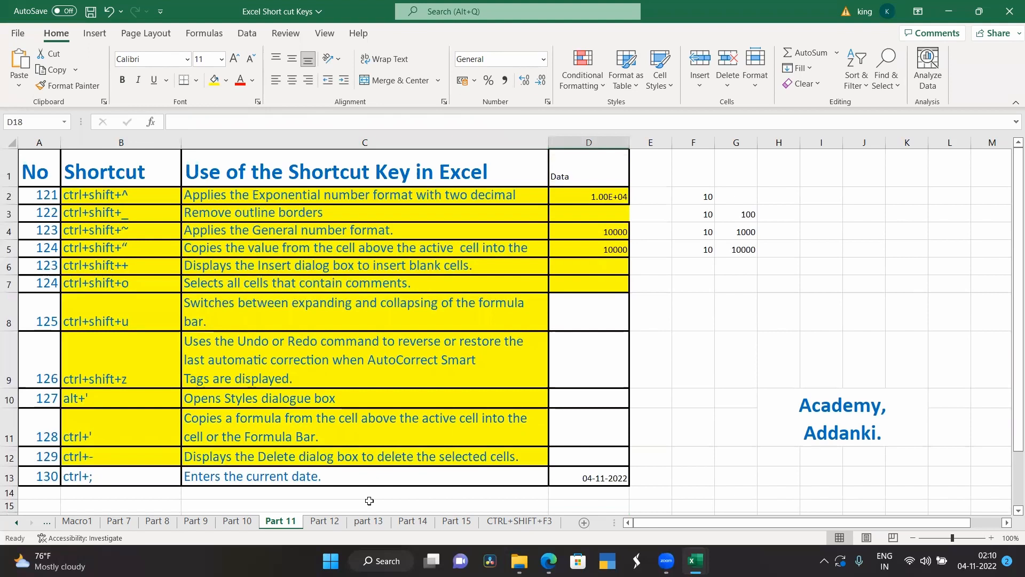